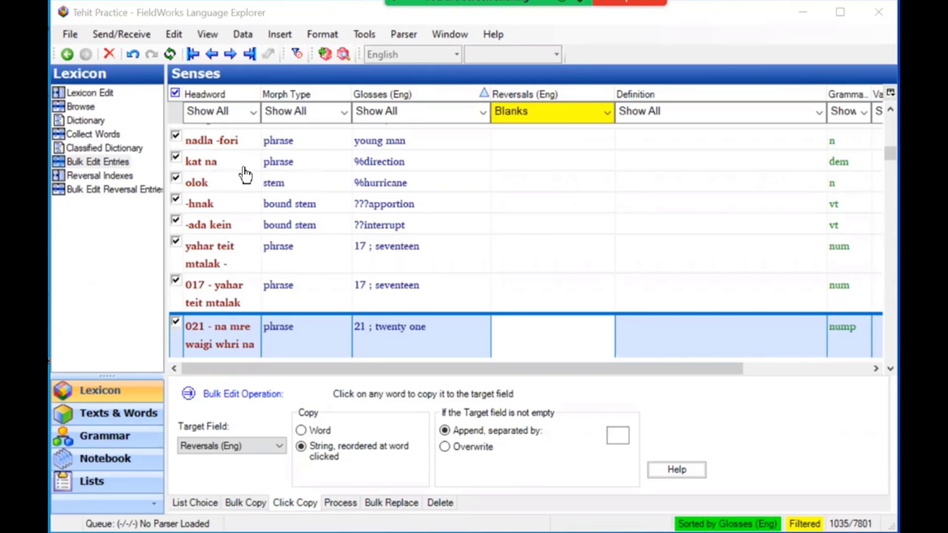
Filter the Morph Type column to show only bound stem, phrase and stem
{"action": "scroll", "coordinate": [246, 178], "scroll_direction": "down", "scroll_amount": 3}
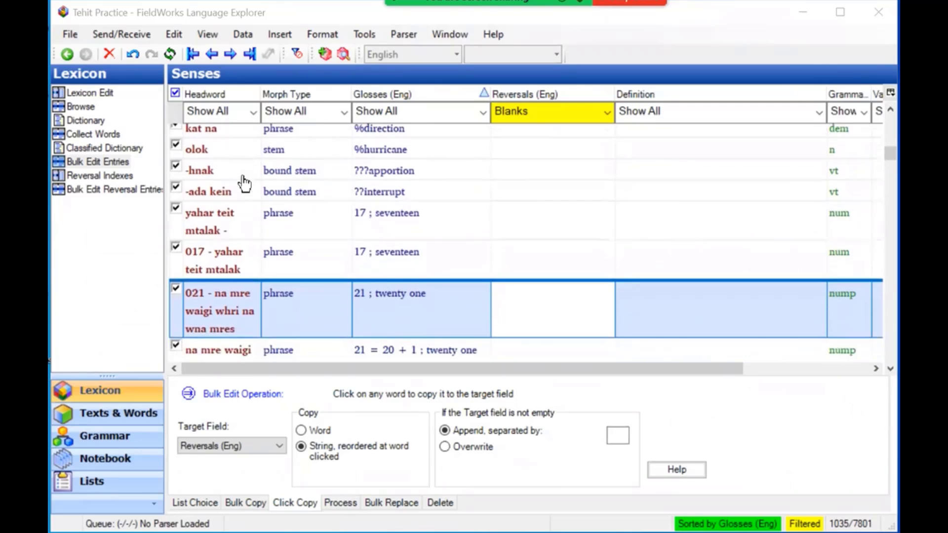
{"action": "scroll", "coordinate": [239, 186], "scroll_direction": "up", "scroll_amount": 3}
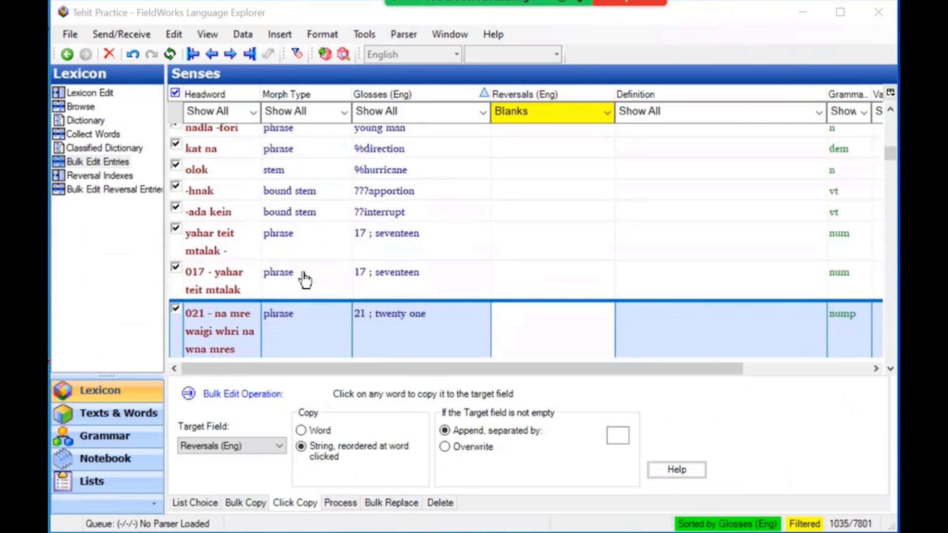
{"action": "left_click", "coordinate": [346, 115]}
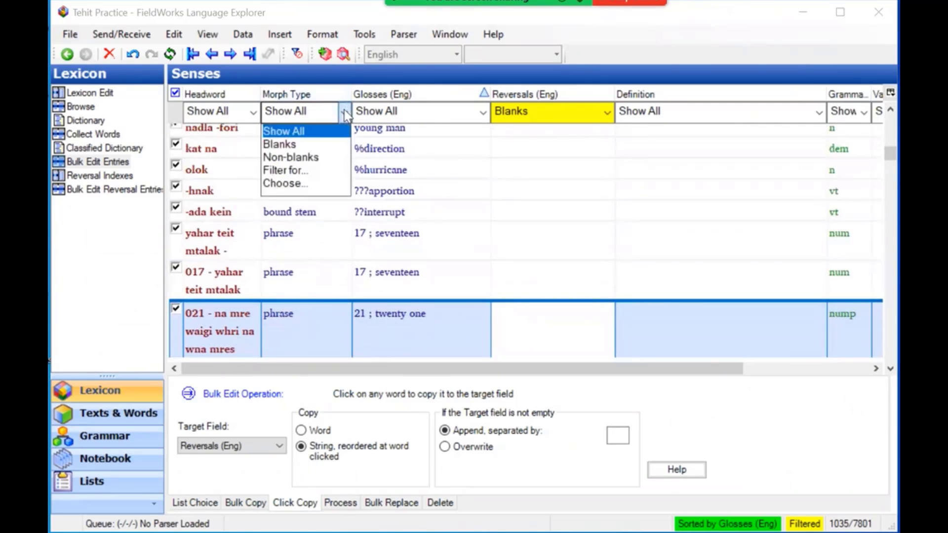
{"action": "left_click", "coordinate": [295, 183]}
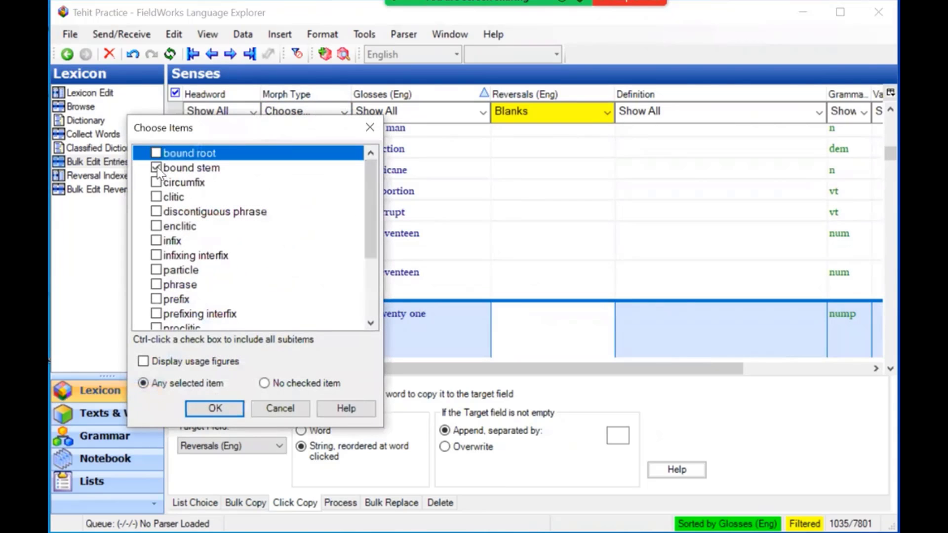
{"action": "left_click_drag", "start_coordinate": [371, 247], "coordinate": [375, 311]}
{"action": "left_click", "coordinate": [157, 271]}
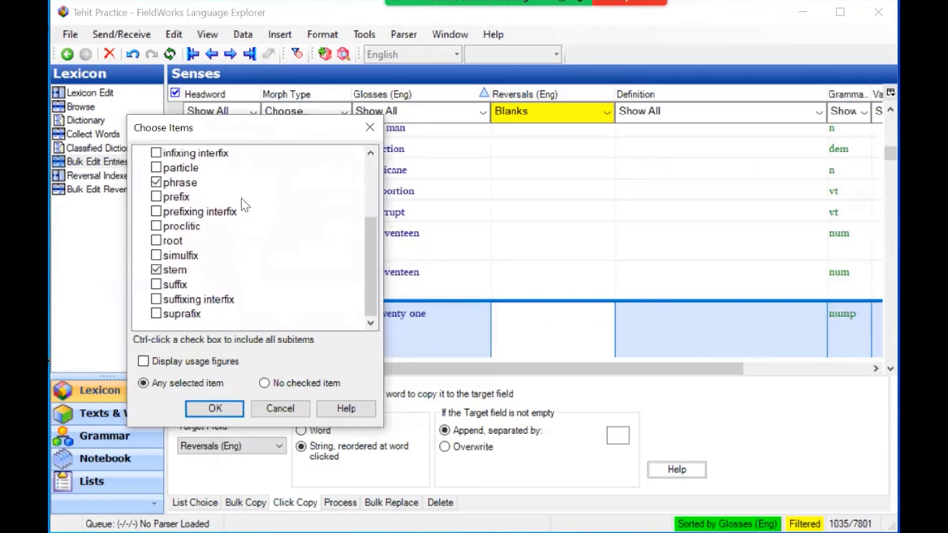
{"action": "left_click", "coordinate": [213, 409]}
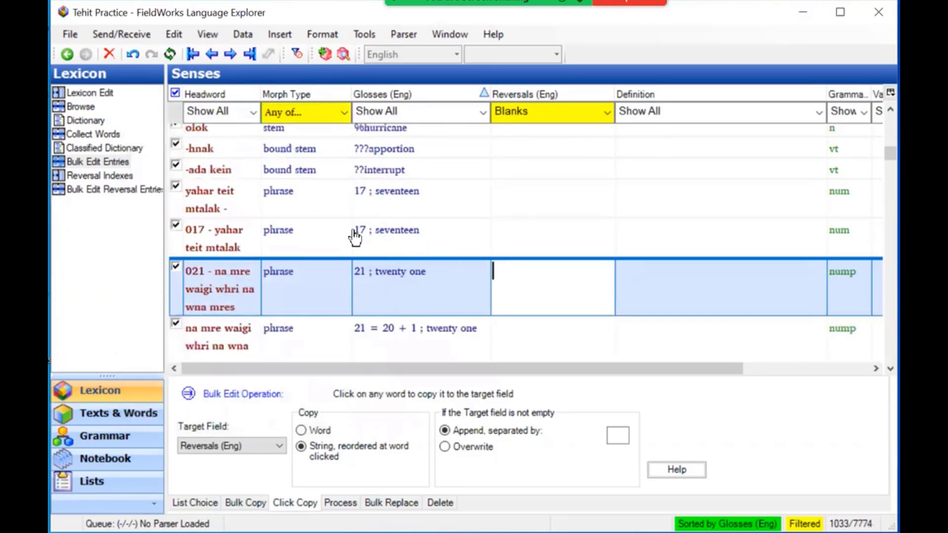
Switch to bulk copying Glosses (Eng) into Reversals (Eng), and filter the glosses for items with "(k)" at the end
{"action": "left_click", "coordinate": [494, 271]}
{"action": "left_click", "coordinate": [245, 504]}
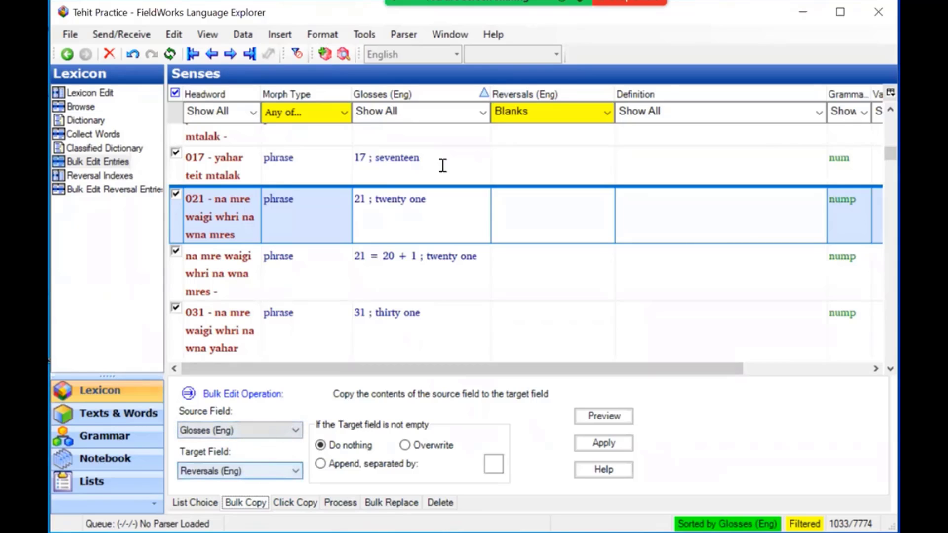
{"action": "left_click", "coordinate": [484, 113]}
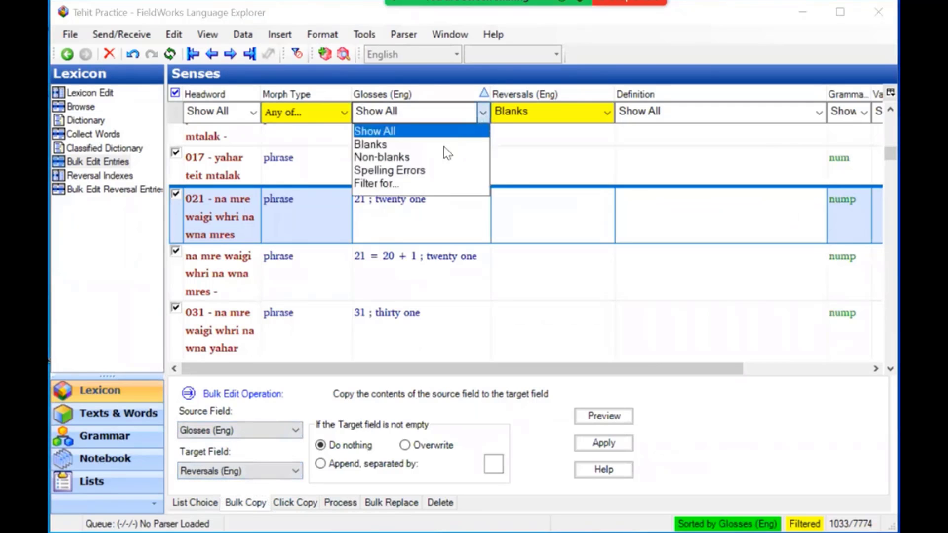
{"action": "left_click", "coordinate": [395, 184]}
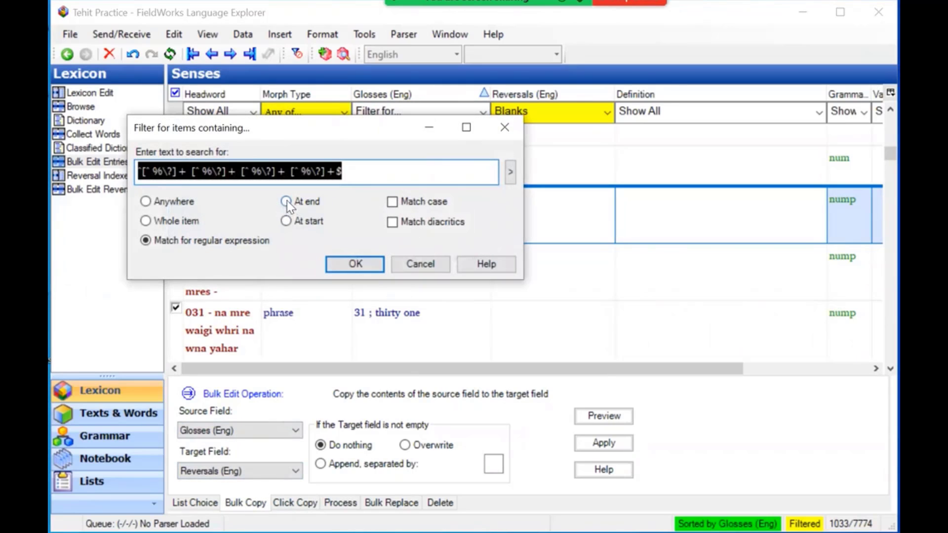
{"action": "left_click", "coordinate": [286, 200]}
{"action": "type", "text": "(k"}
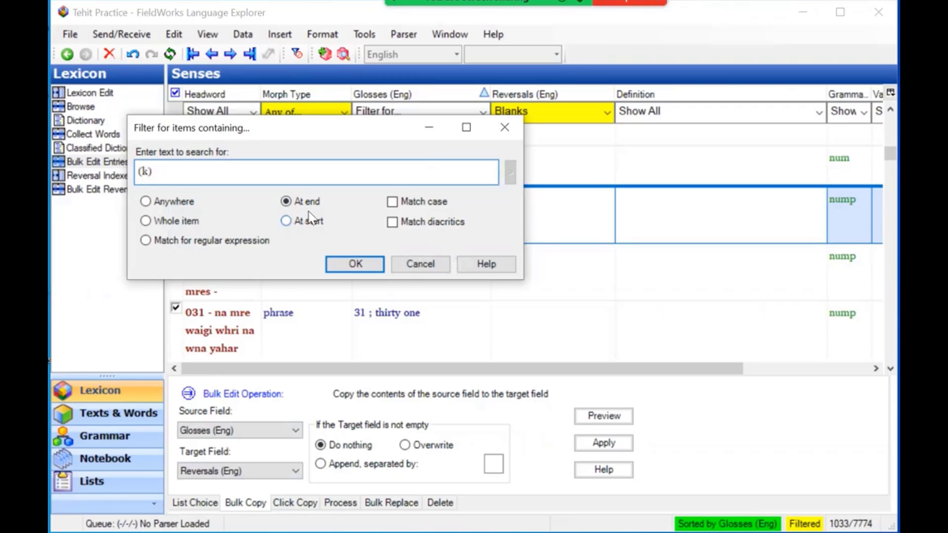
{"action": "left_click", "coordinate": [352, 262]}
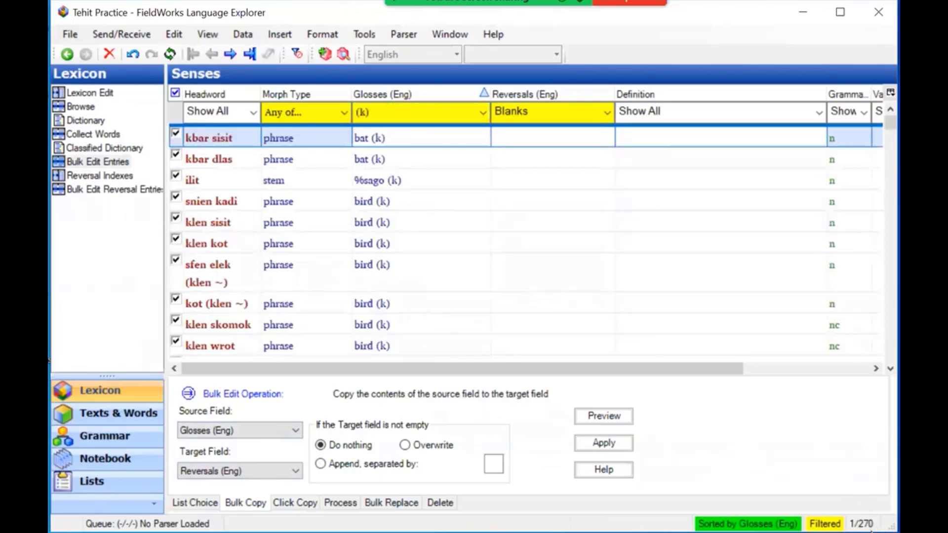
Exclude the entries ilit, sa kohok, orok, tihor and -orok from the bulk copy
{"action": "left_click", "coordinate": [176, 177]}
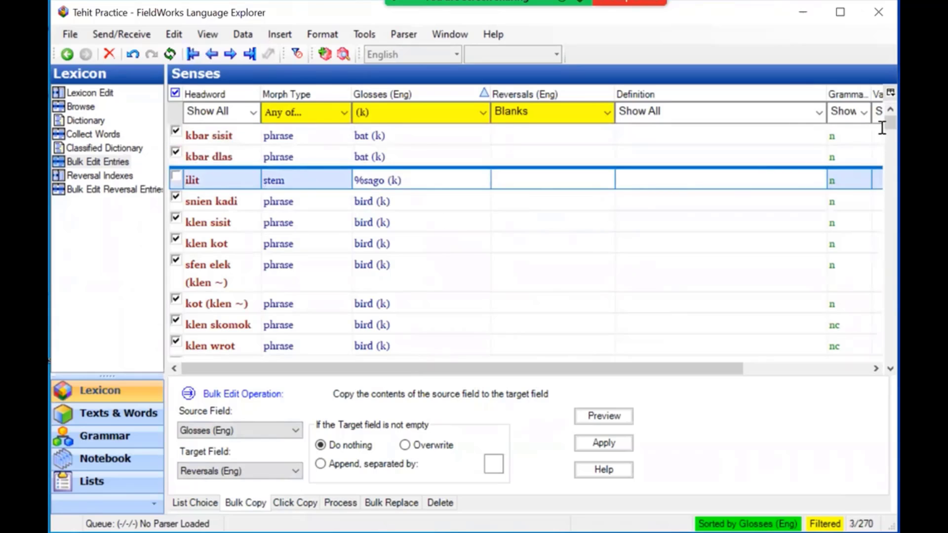
{"action": "left_click_drag", "start_coordinate": [895, 133], "coordinate": [891, 348]}
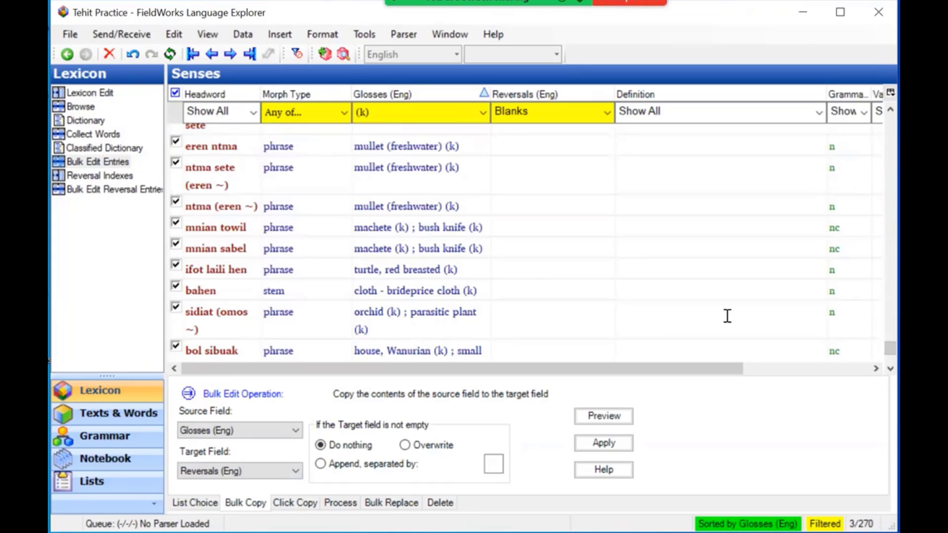
{"action": "left_click_drag", "start_coordinate": [891, 369], "coordinate": [891, 371]}
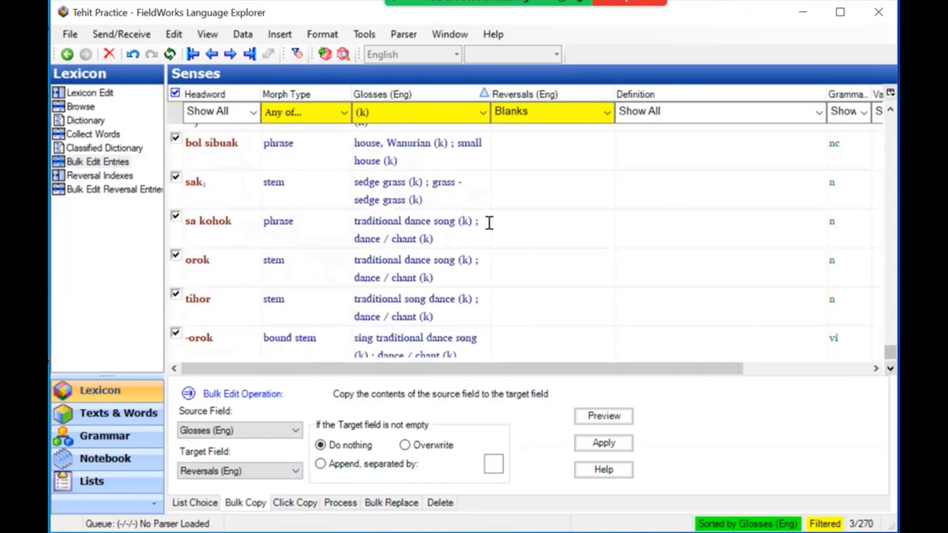
{"action": "left_click", "coordinate": [176, 217]}
{"action": "left_click", "coordinate": [176, 257]}
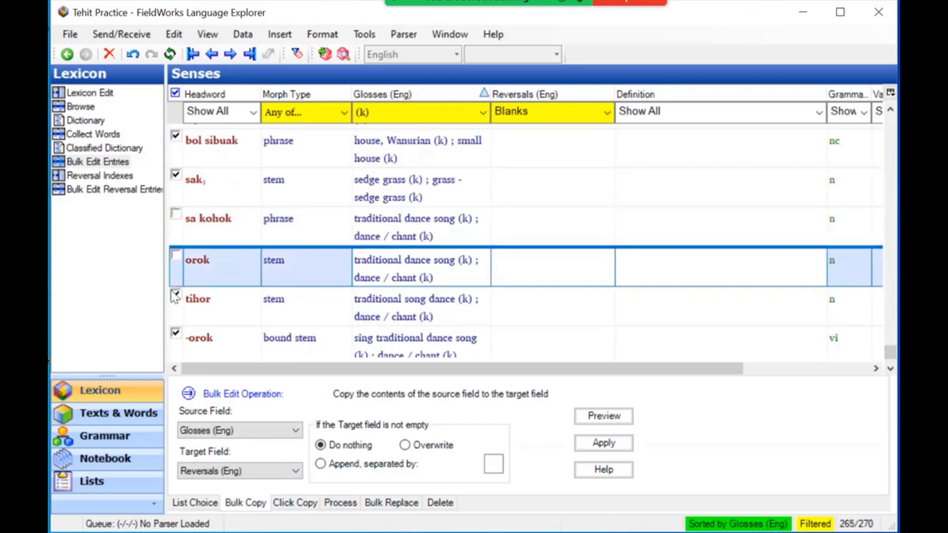
{"action": "left_click", "coordinate": [176, 295]}
{"action": "left_click", "coordinate": [176, 333]}
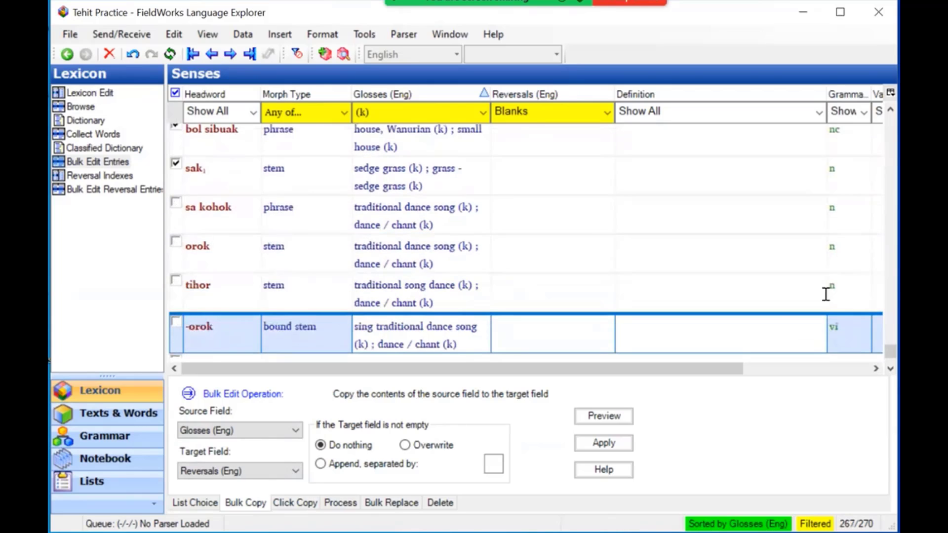
Exclude the entries -baren and ni mla sa near the end of the list from the bulk copy
{"action": "left_click", "coordinate": [890, 368]}
{"action": "left_click", "coordinate": [891, 368]}
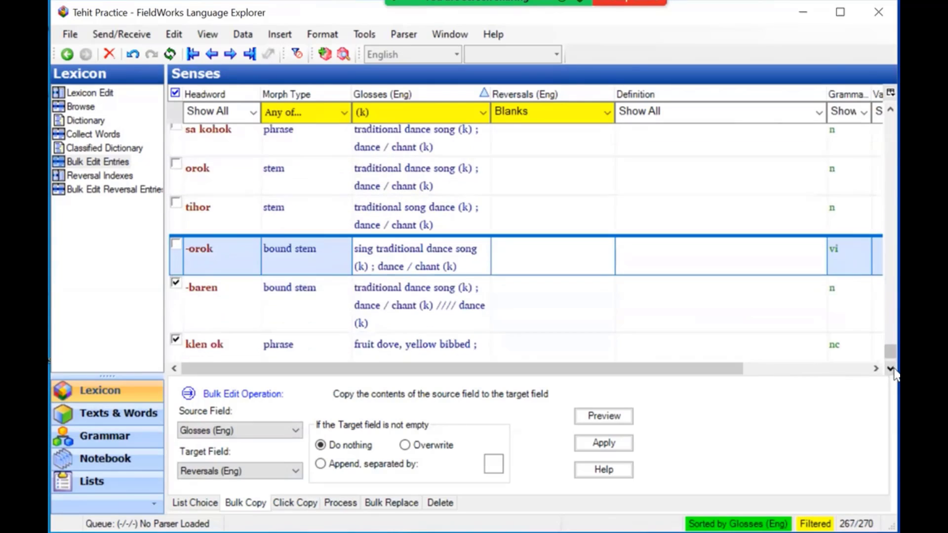
{"action": "left_click", "coordinate": [890, 368]}
{"action": "left_click", "coordinate": [176, 257]}
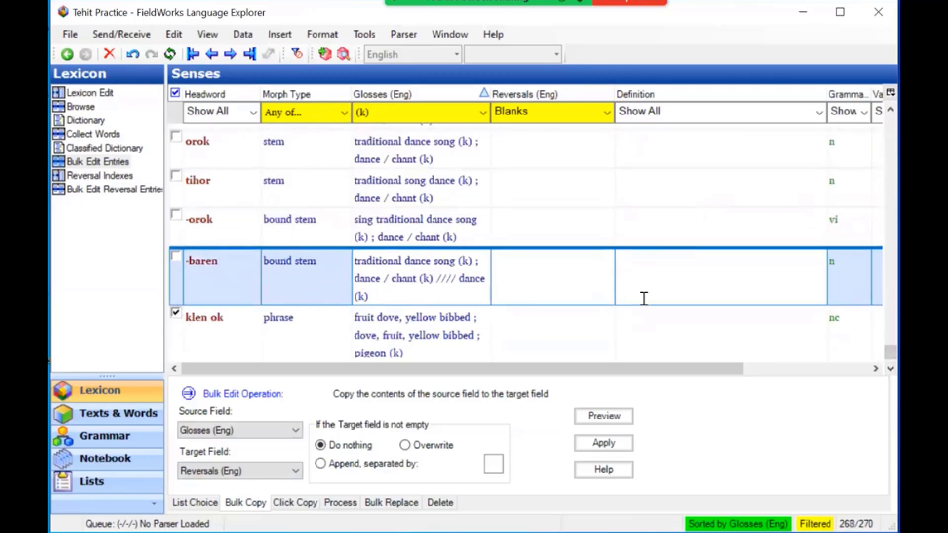
{"action": "left_click", "coordinate": [891, 369]}
{"action": "left_click", "coordinate": [891, 369]}
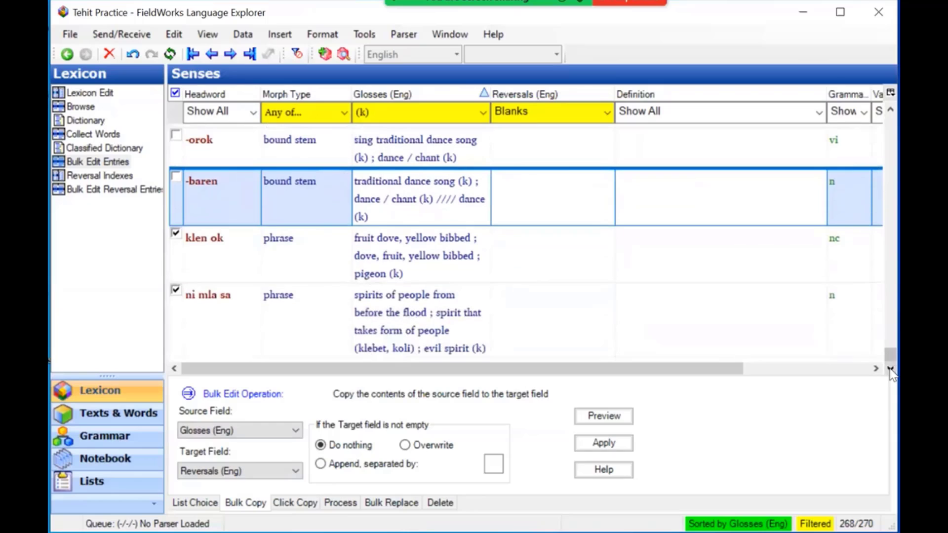
{"action": "left_click", "coordinate": [176, 290]}
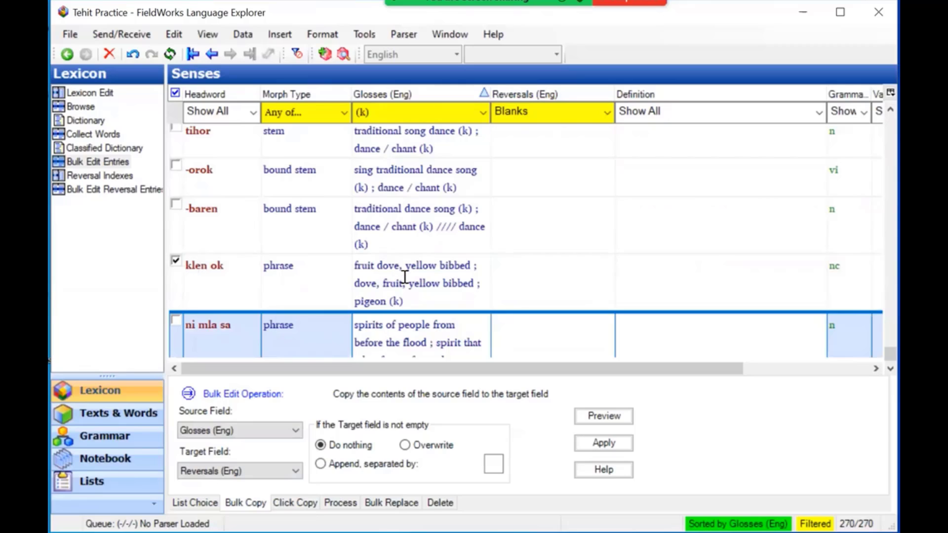
Preview and apply the bulk copy of Glosses (Eng) to Reversals (Eng) for the selected senses
{"action": "left_click", "coordinate": [600, 417]}
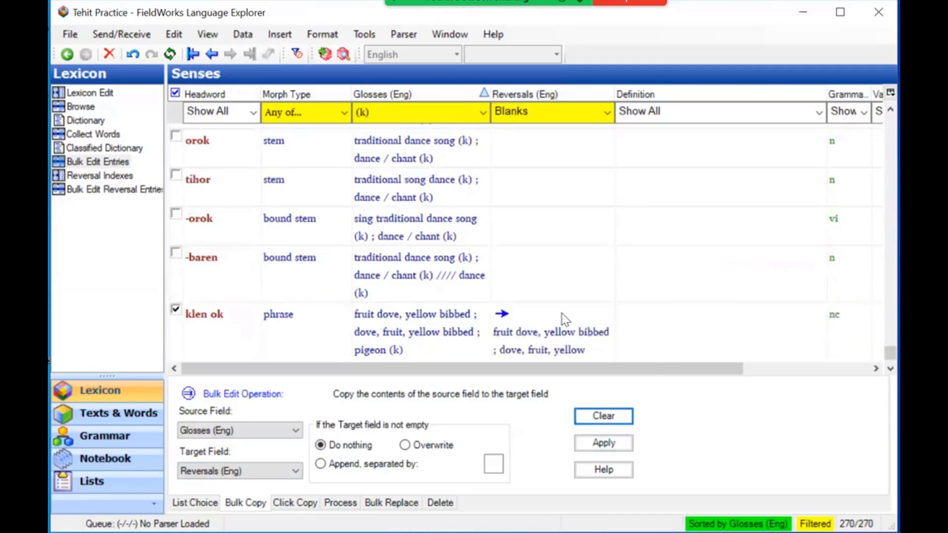
{"action": "left_click_drag", "start_coordinate": [893, 361], "coordinate": [889, 286]}
{"action": "left_click", "coordinate": [606, 442]}
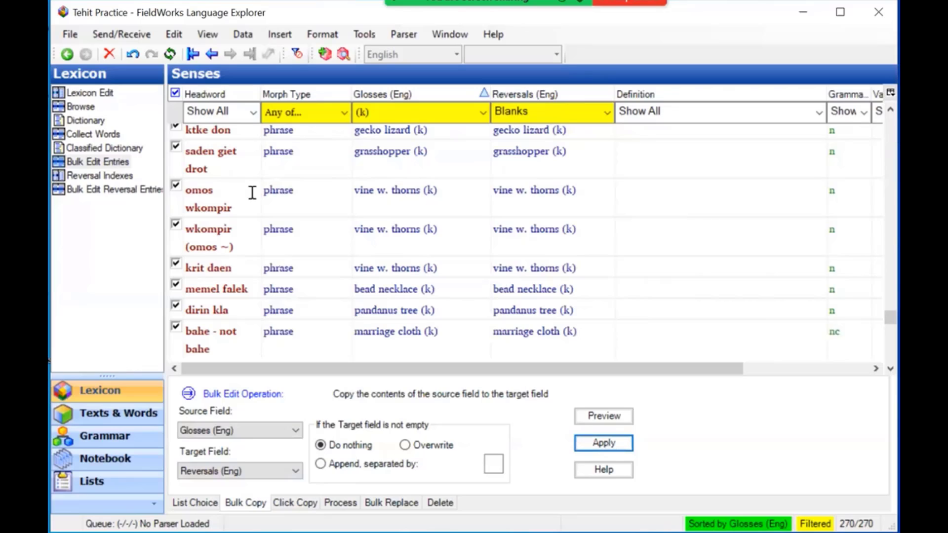
Try sorting the senses by headword, return to sorting by Glosses (Eng), and toggle that column's sort-by-length option
{"action": "left_click", "coordinate": [228, 95]}
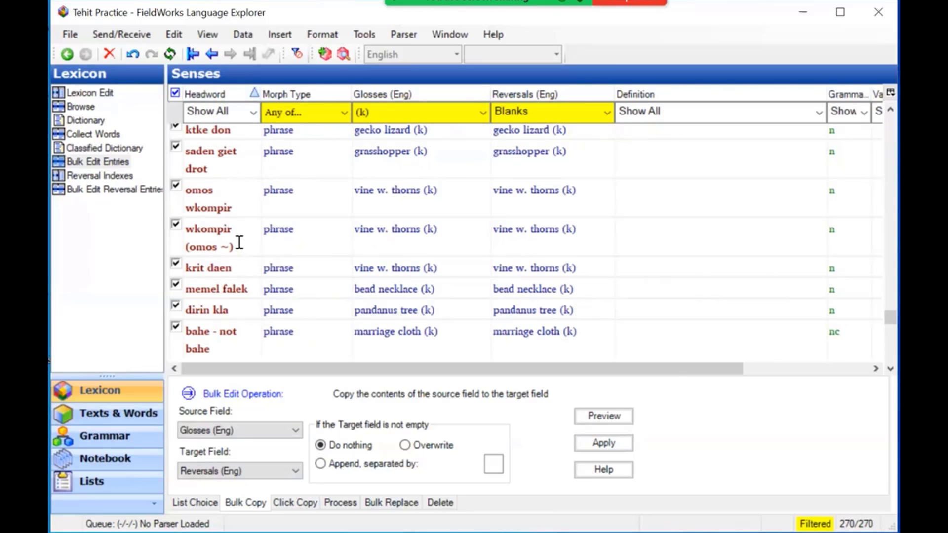
{"action": "left_click", "coordinate": [193, 54]}
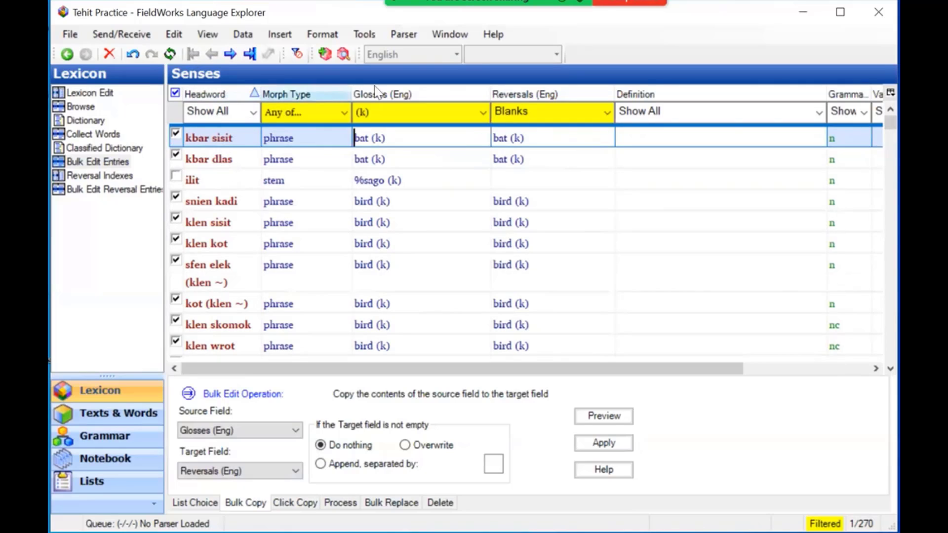
{"action": "left_click", "coordinate": [440, 93]}
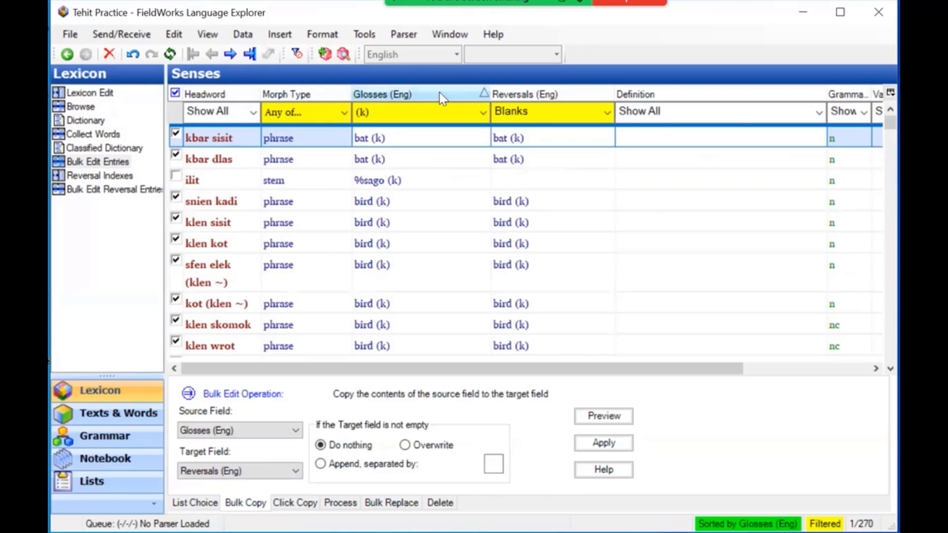
{"action": "right_click", "coordinate": [440, 93]}
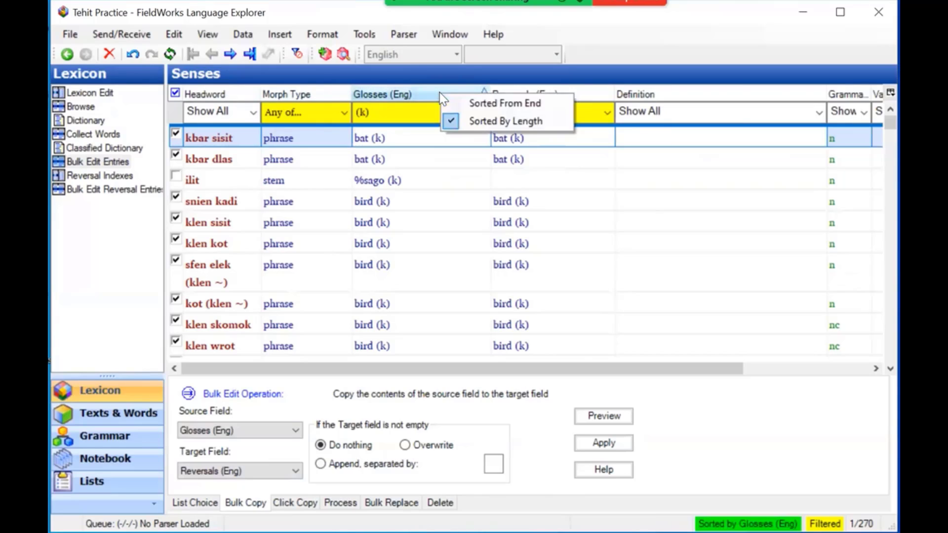
{"action": "left_click", "coordinate": [482, 123]}
{"action": "left_click", "coordinate": [462, 160]}
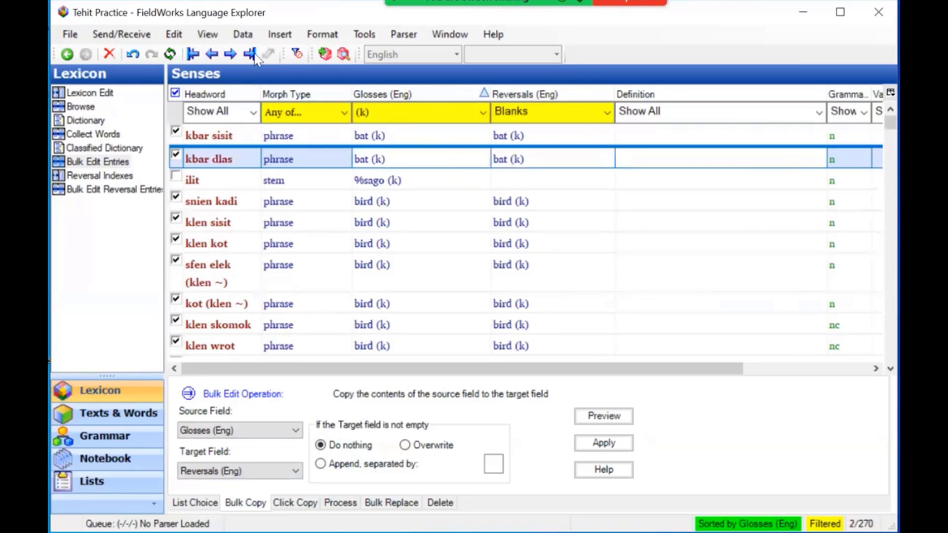
Review the copied reversals against their glosses from the first to the last sense in the filtered list
{"action": "left_click", "coordinate": [191, 54]}
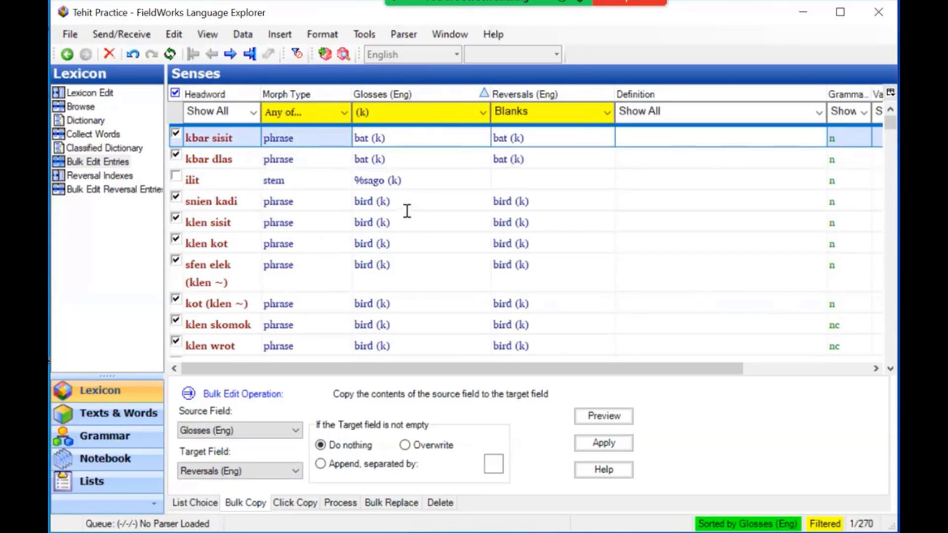
{"action": "left_click", "coordinate": [250, 55]}
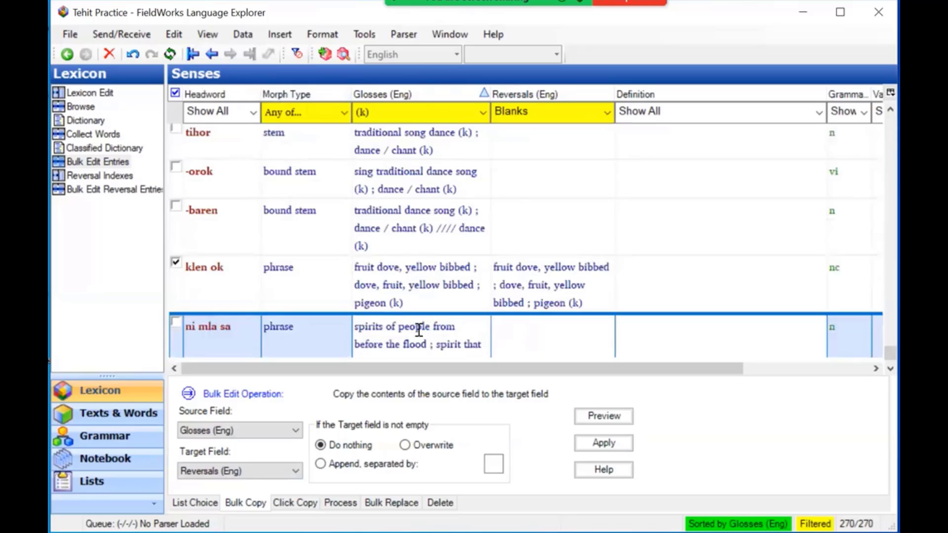
{"action": "left_click", "coordinate": [194, 55]}
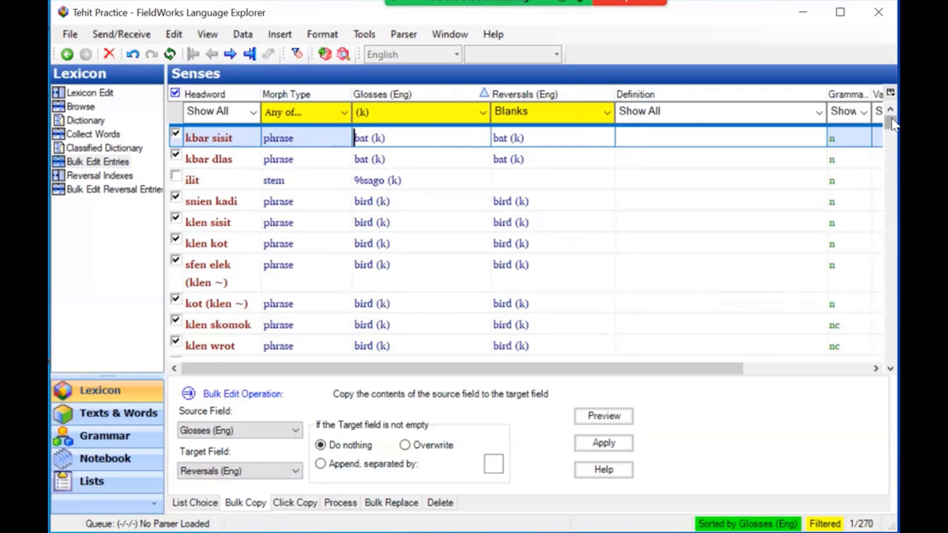
{"action": "left_click_drag", "start_coordinate": [893, 124], "coordinate": [891, 339]}
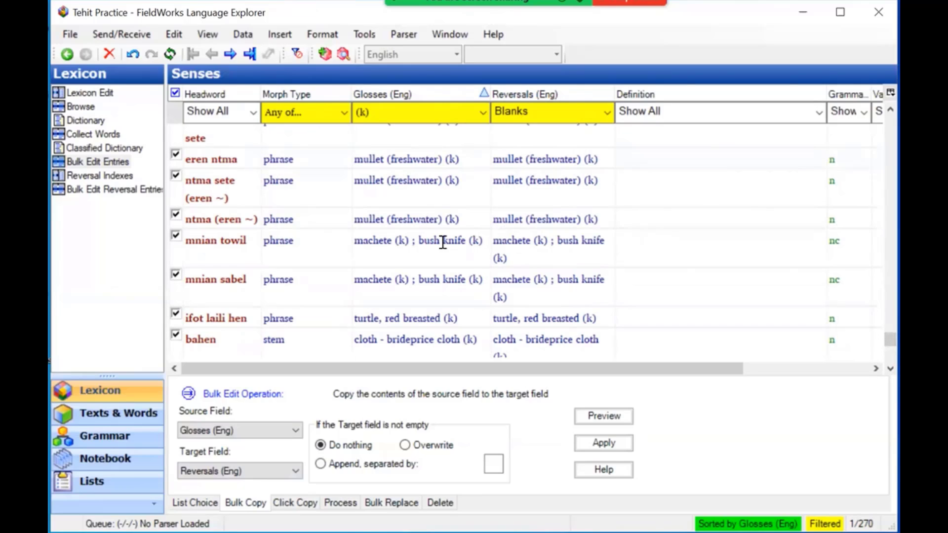
{"action": "scroll", "coordinate": [892, 372], "scroll_direction": "down", "scroll_amount": 5}
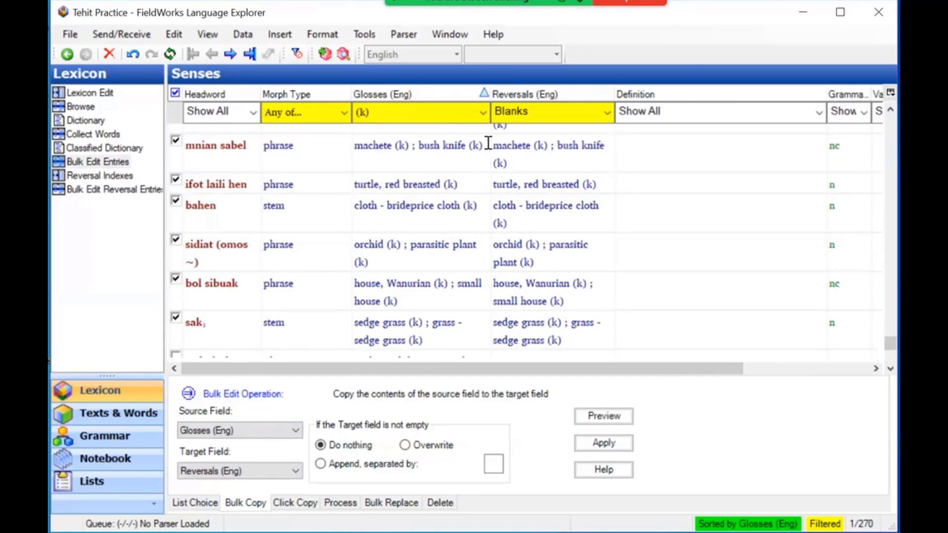
Filter Glosses (Eng) for three-word glosses with the regular expression ^[^ %\?\/]+ [^ %\?\/]+ [^ %\?\/]+$
{"action": "left_click", "coordinate": [484, 117]}
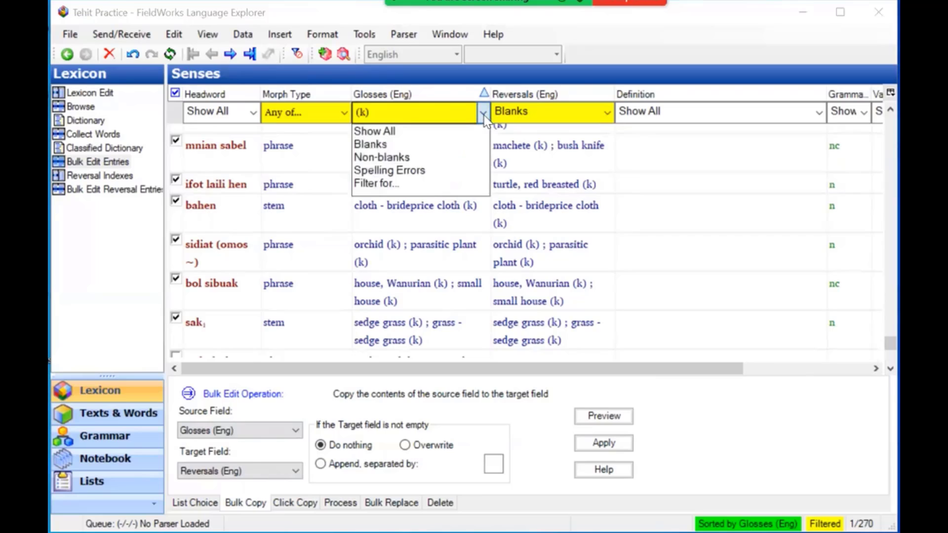
{"action": "left_click", "coordinate": [387, 183]}
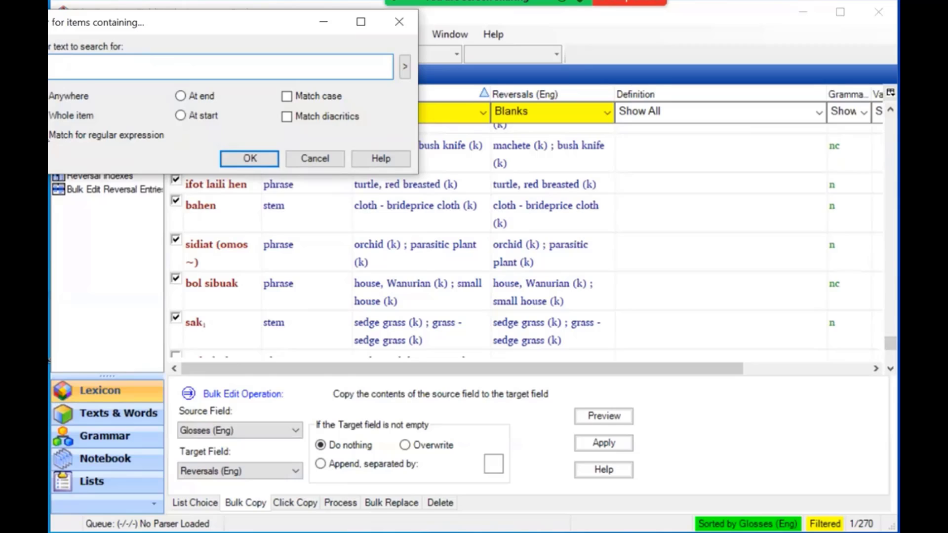
{"action": "type", "text": "%\\?\\/]+"}
{"action": "key", "text": "shift+Left"}
{"action": "key", "text": "shift+Left"}
{"action": "key", "text": "shift+Left"}
{"action": "key", "text": "shift+Left"}
{"action": "key", "text": "shift+Left"}
{"action": "key", "text": "shift+Left"}
{"action": "key", "text": "shift+Left"}
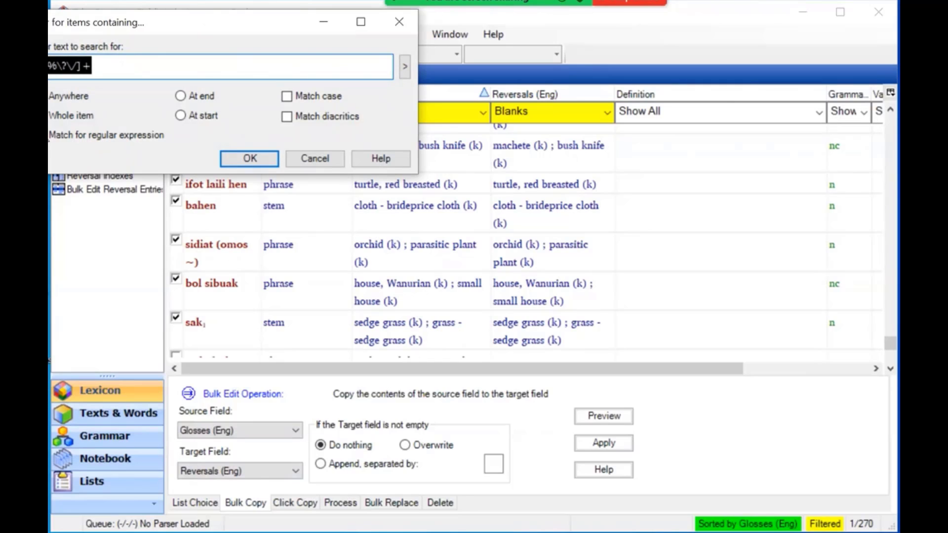
{"action": "key", "text": "Right"}
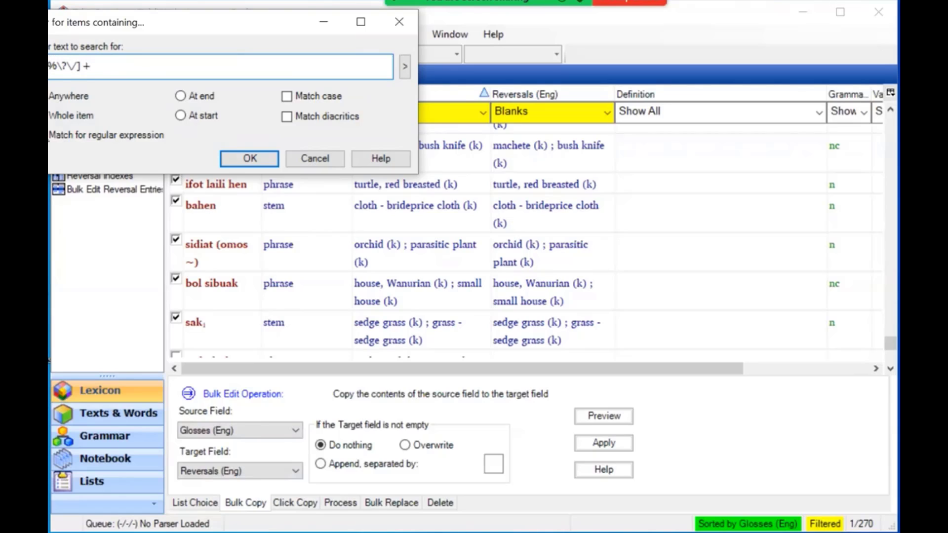
{"action": "type", "text": "[^ %\\?\\/] +"}
{"action": "type", "text": "[^ %\\?\\/] +"}
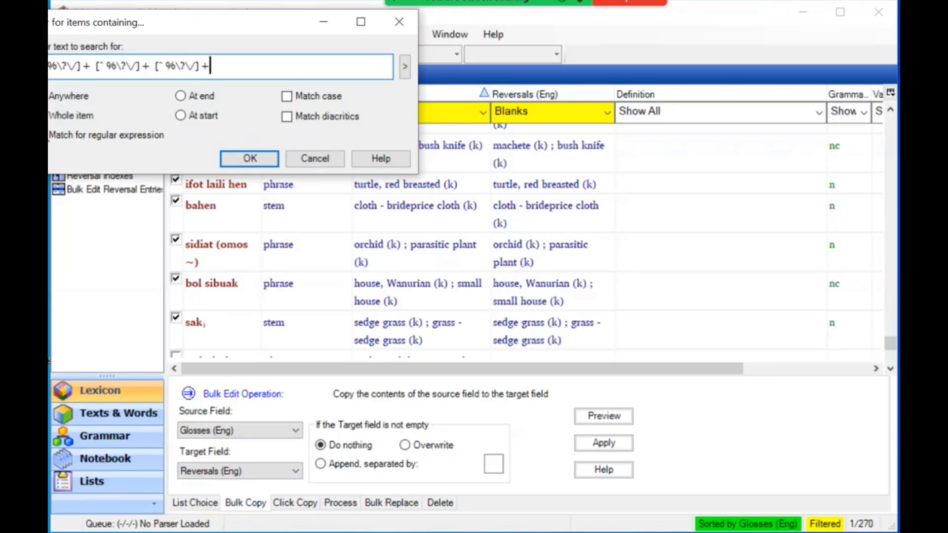
{"action": "type", "text": "$"}
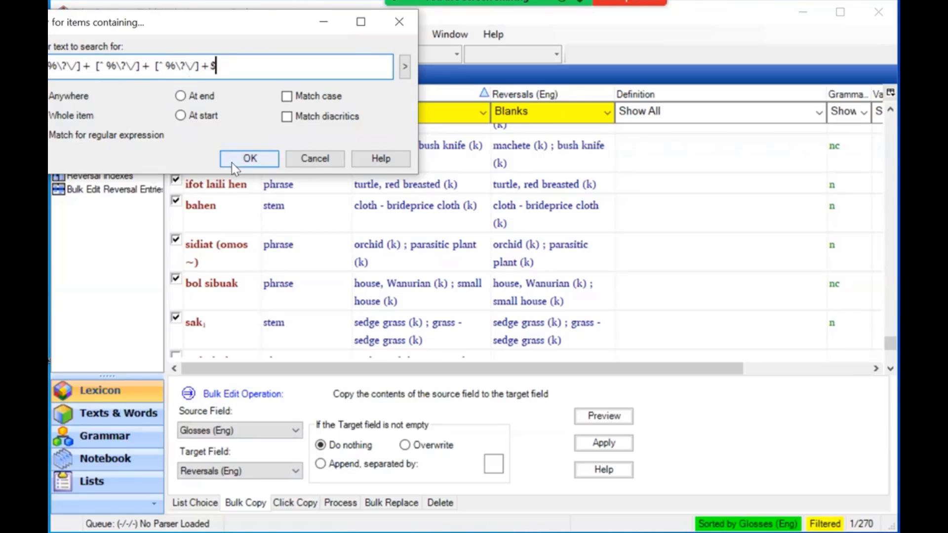
{"action": "left_click", "coordinate": [249, 158]}
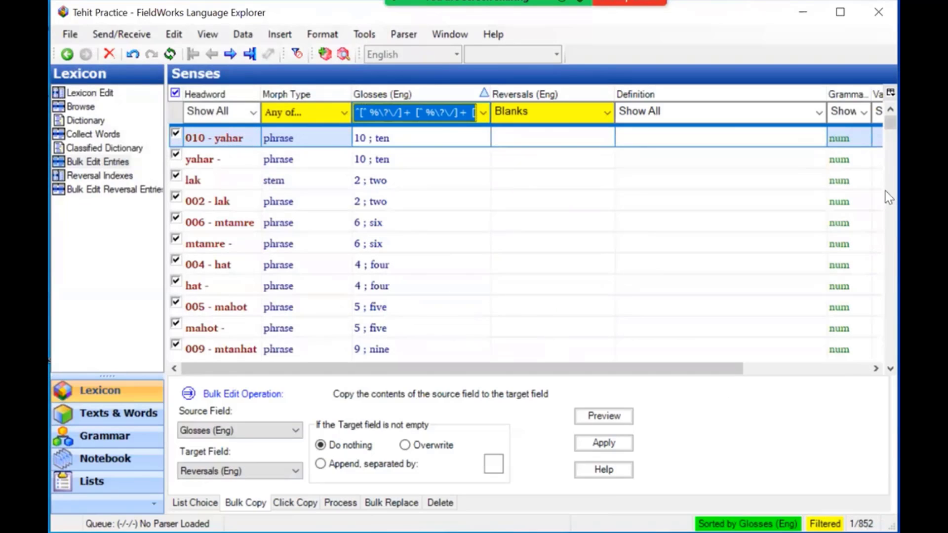
Preview and apply the bulk copy of Glosses (Eng) to Reversals (Eng) for the three-word glosses, and refresh the list
{"action": "left_click_drag", "start_coordinate": [892, 127], "coordinate": [891, 354]}
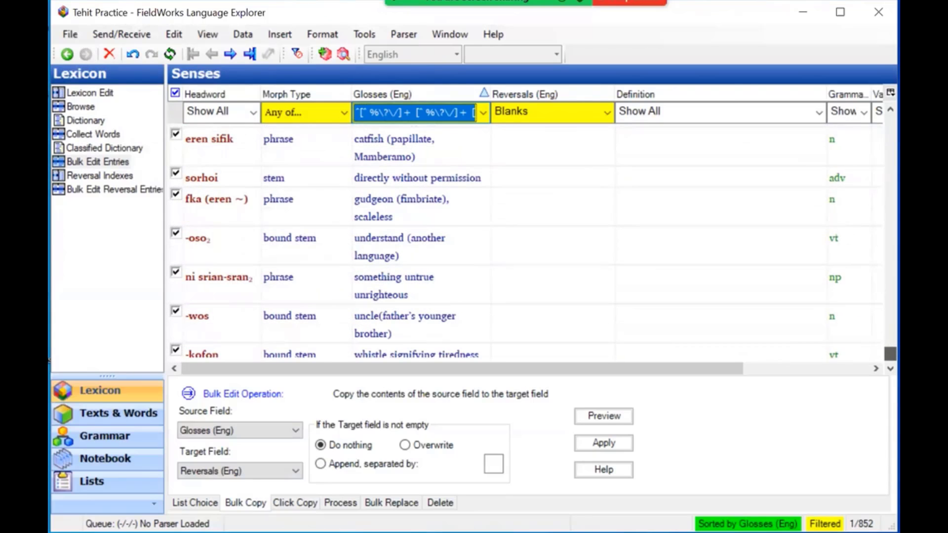
{"action": "left_click", "coordinate": [596, 423]}
{"action": "left_click", "coordinate": [599, 444]}
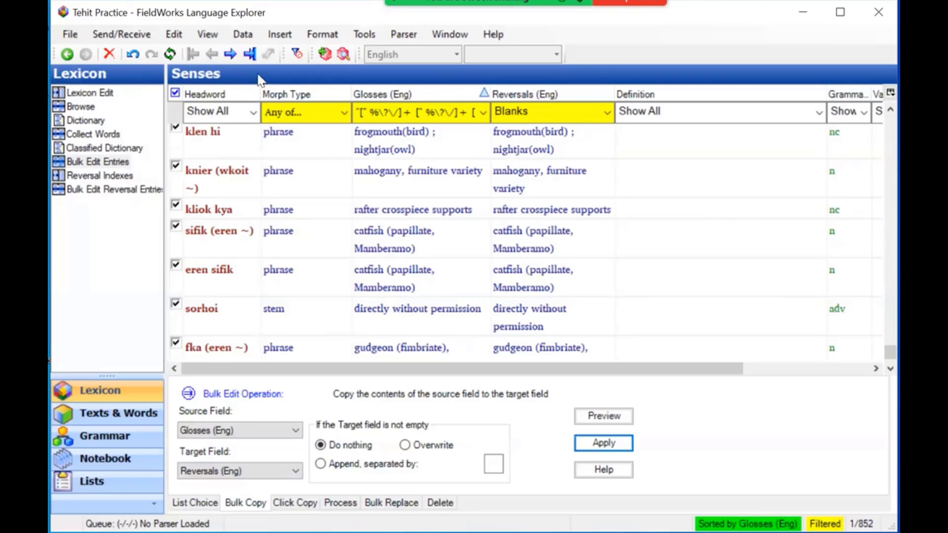
{"action": "left_click", "coordinate": [169, 54]}
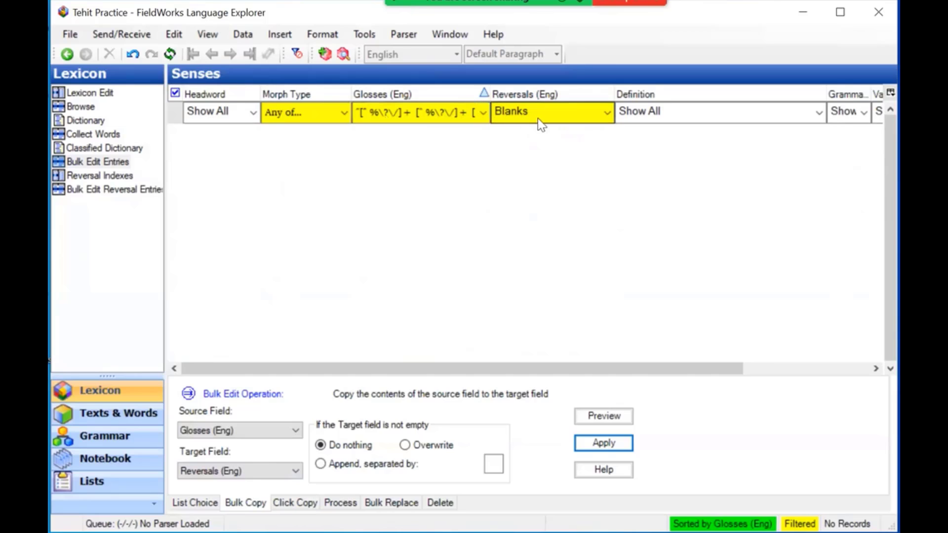
Extend the Glosses (Eng) regular expression filter to four-word glosses by adding another space and [^ %\?\/]+ before the final $
{"action": "left_click", "coordinate": [484, 112]}
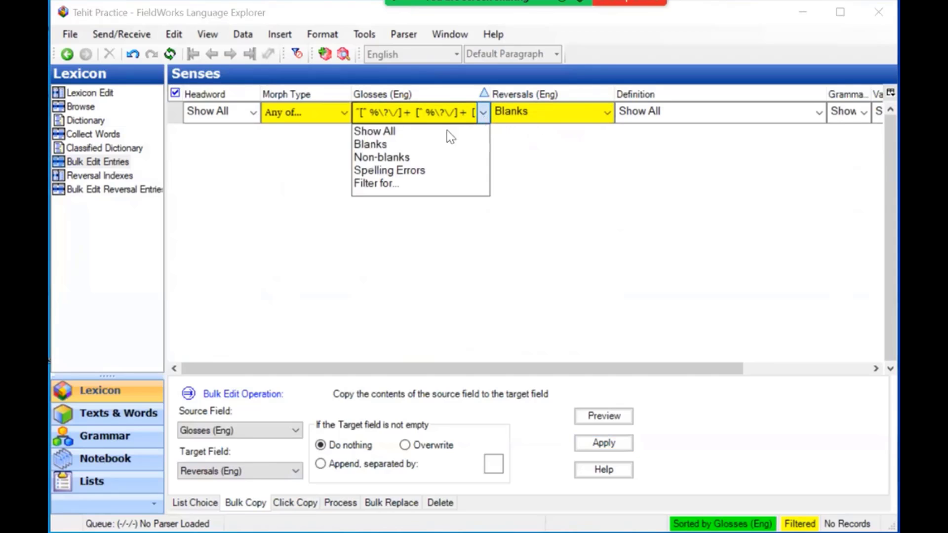
{"action": "left_click", "coordinate": [376, 186]}
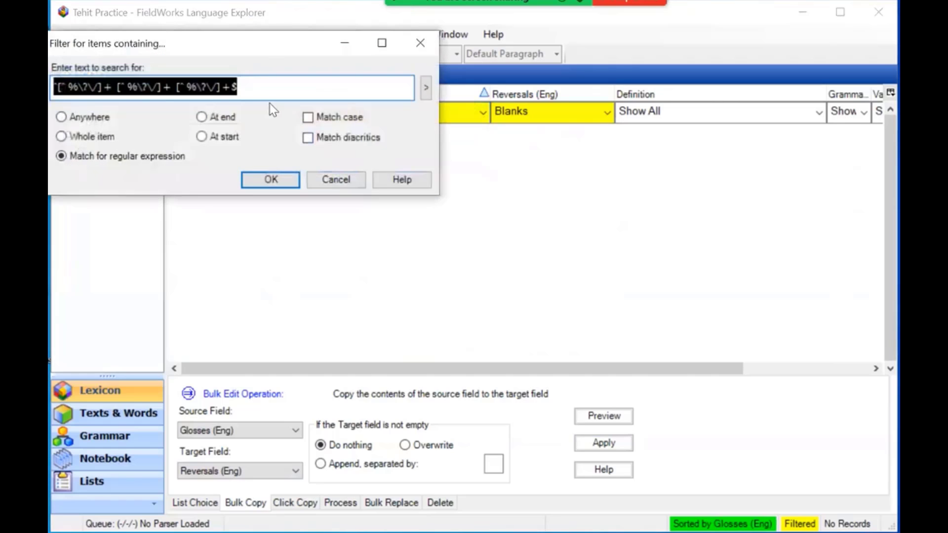
{"action": "left_click", "coordinate": [270, 94]}
{"action": "type", "text": "[^ %\\?\\/]+"}
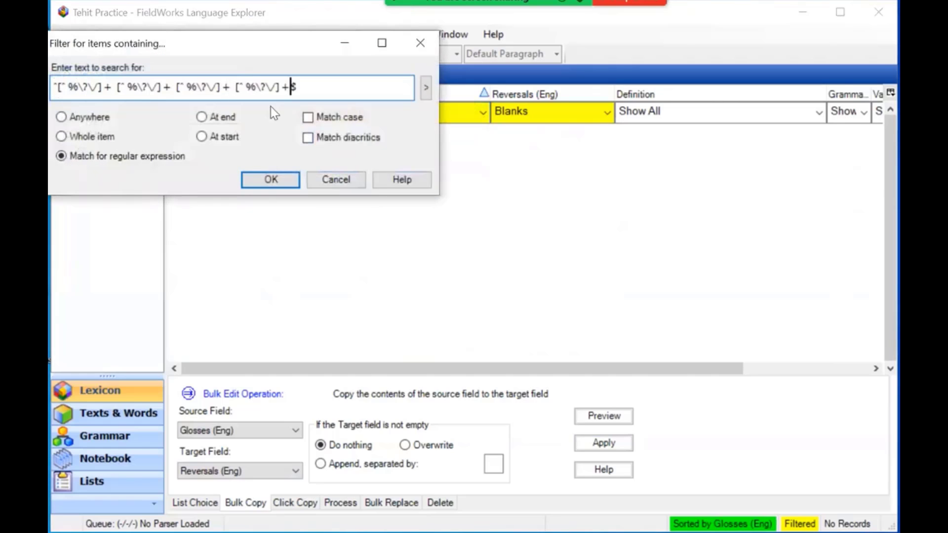
{"action": "left_click", "coordinate": [267, 180]}
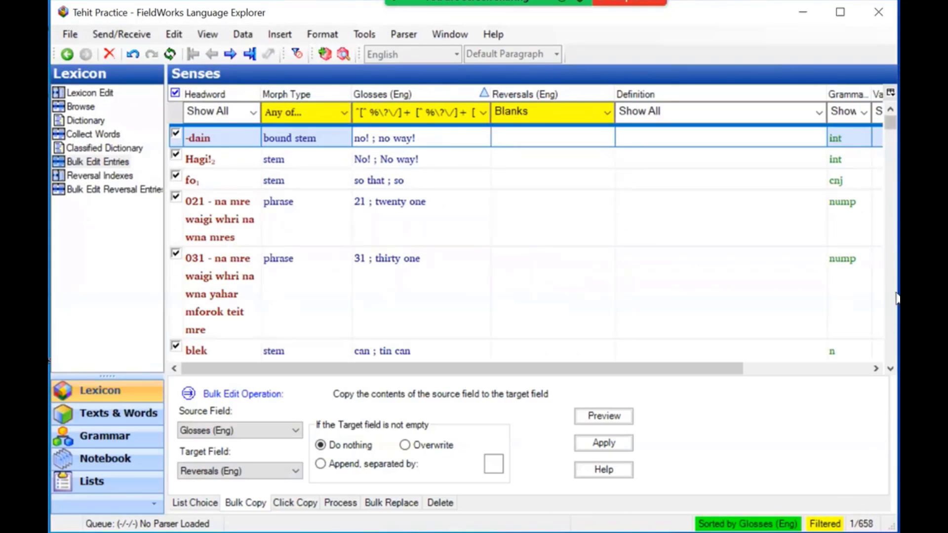
{"action": "left_click_drag", "start_coordinate": [892, 124], "coordinate": [867, 94]}
{"action": "mouse_move", "coordinate": [552, 2]}
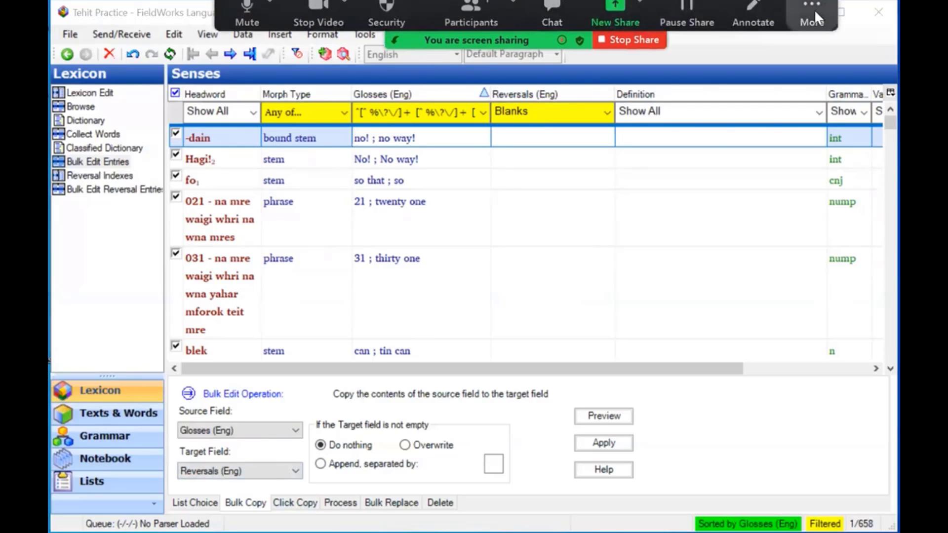
{"action": "left_click", "coordinate": [814, 10]}
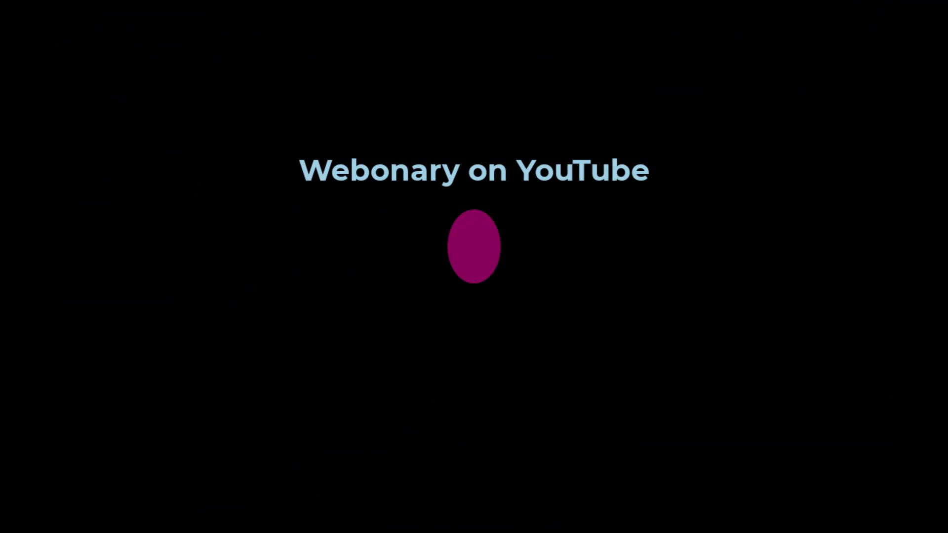